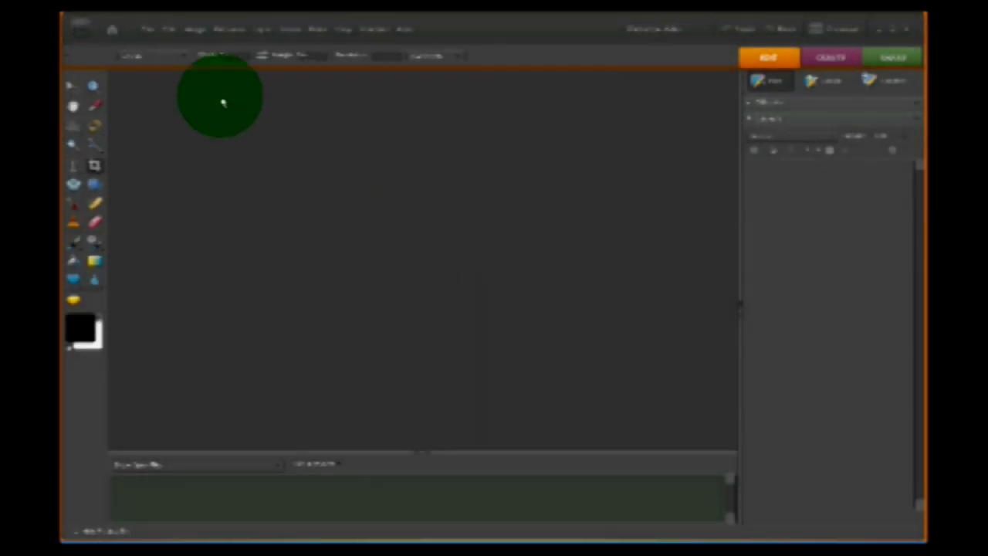
Step: Open the photo of the girl eating an ice cream cone from the Open dialog
click(151, 33)
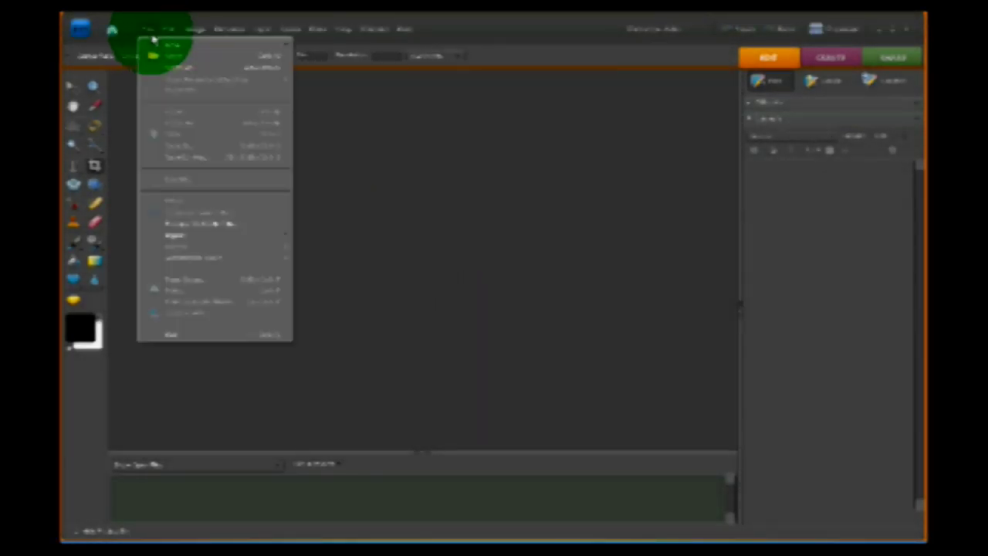
click(164, 55)
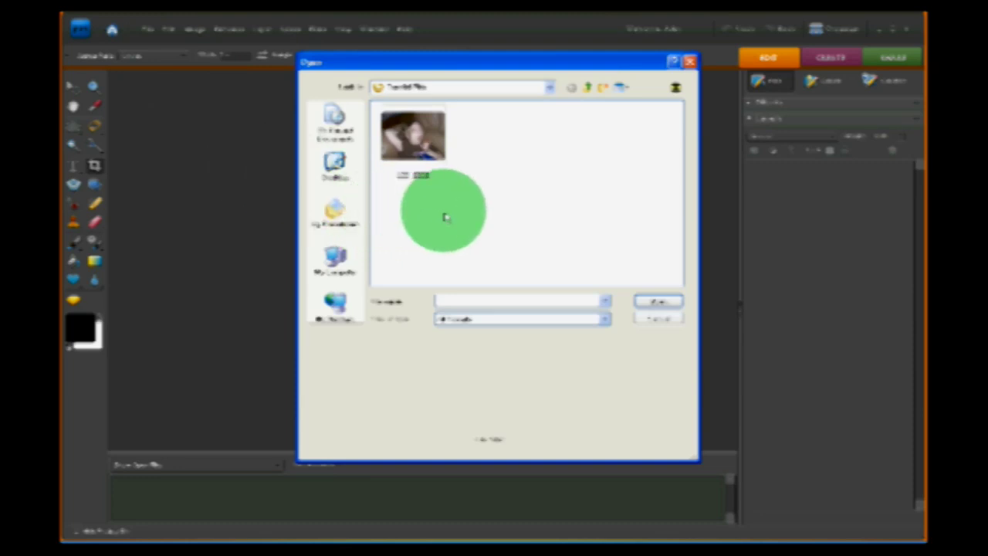
double_click(428, 151)
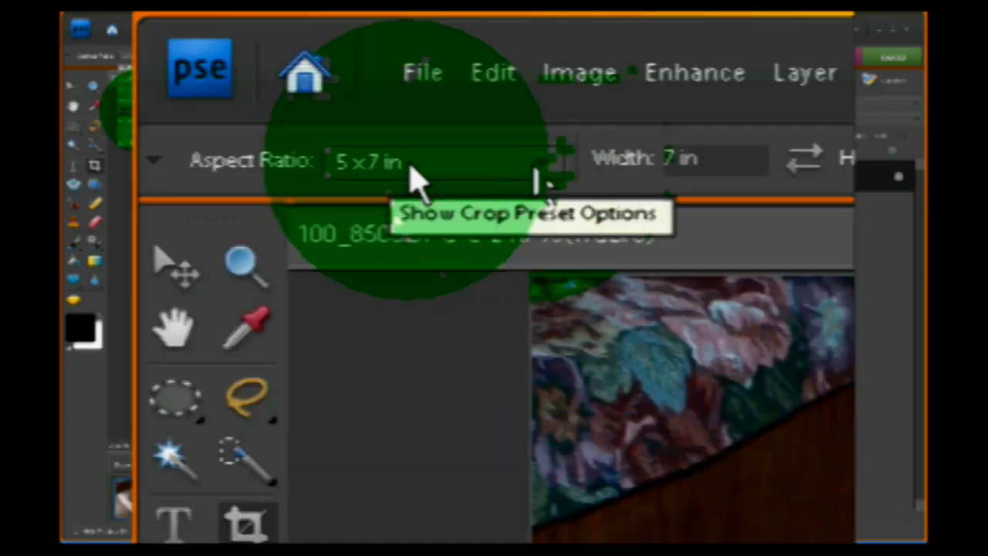
Step: Crop the photo at a 5 x 7 in ratio, shifting the crop box slightly right before committing
click(543, 181)
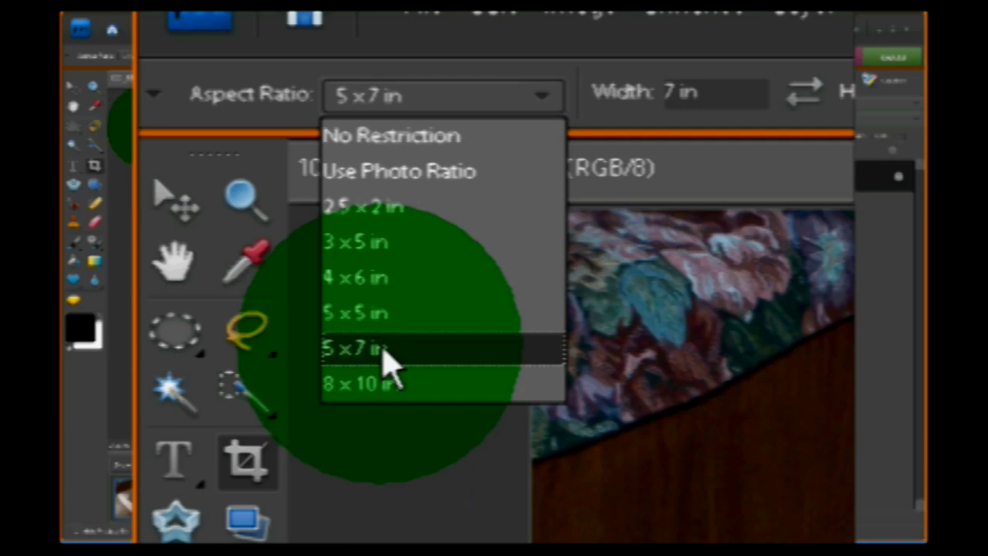
click(384, 351)
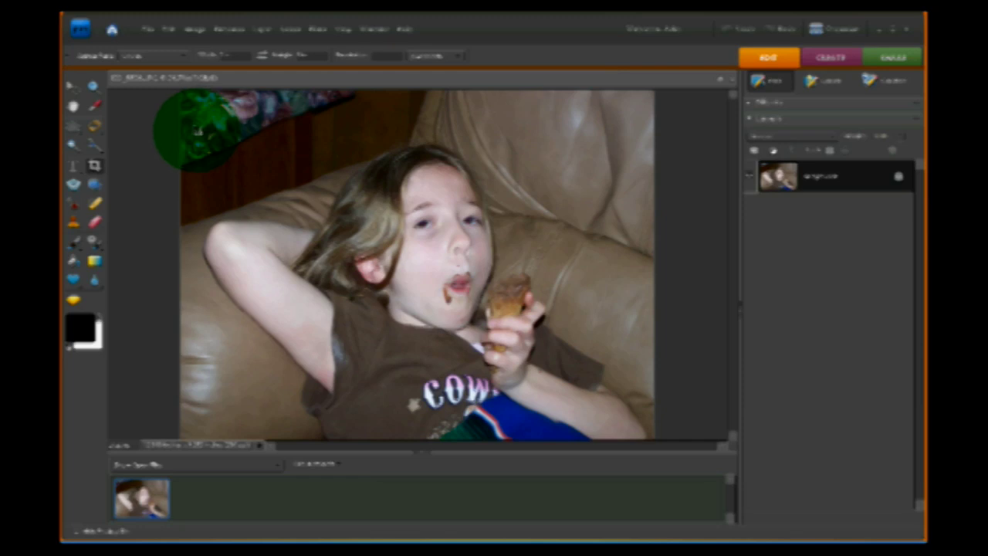
drag(197, 130, 641, 434)
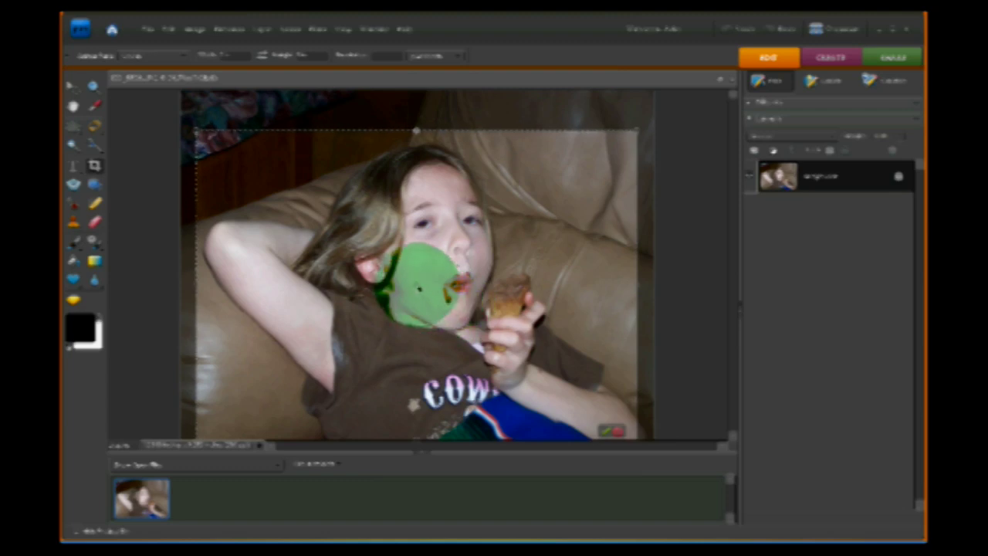
key(Return)
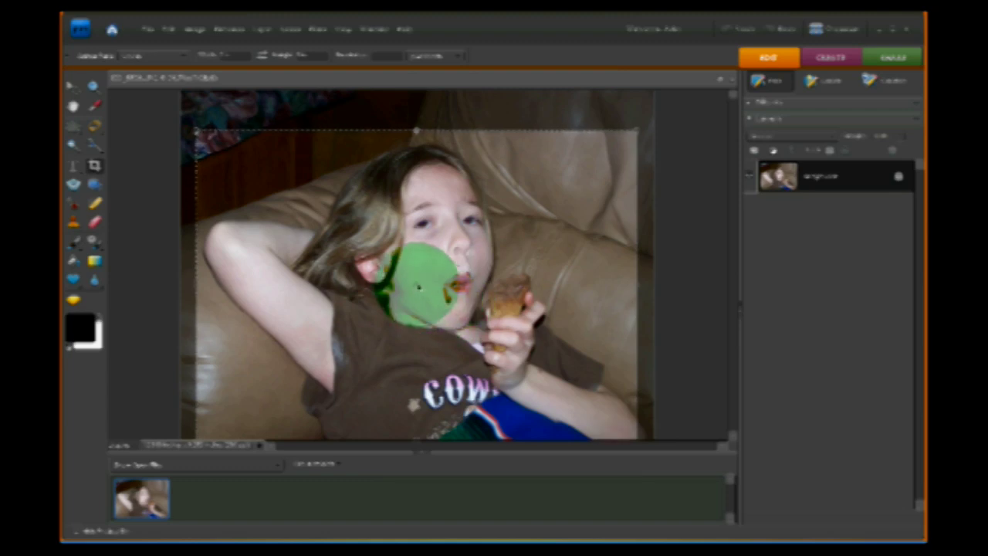
drag(419, 284, 424, 284)
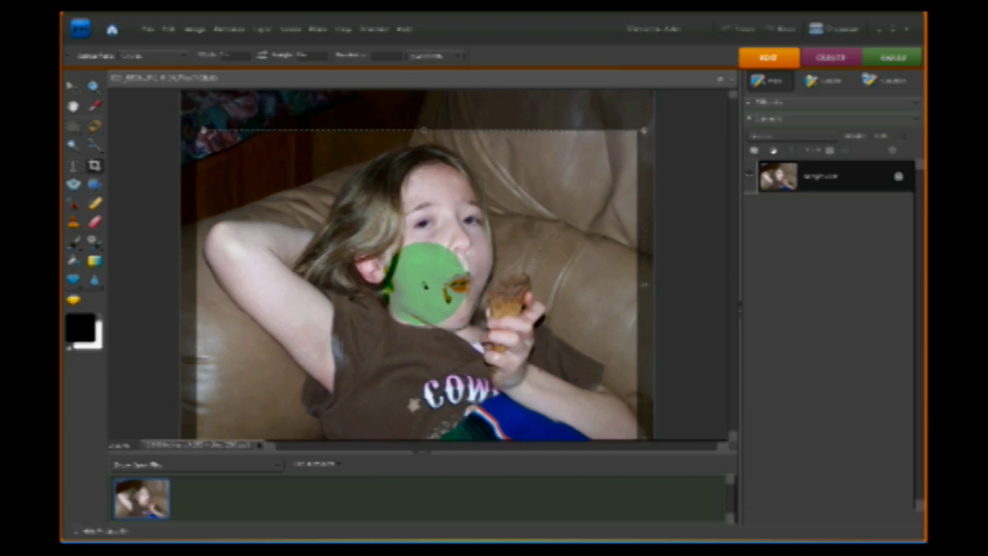
drag(423, 284, 431, 285)
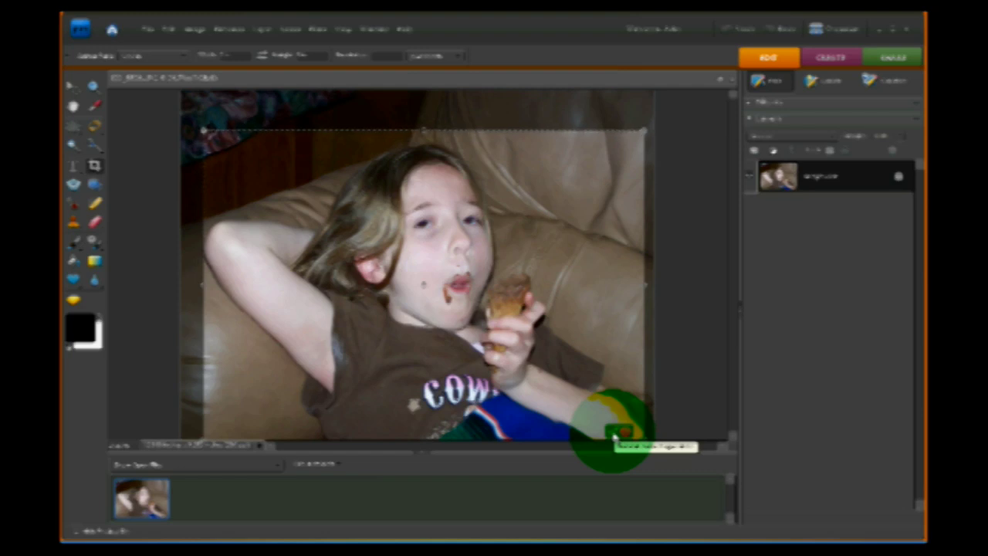
click(616, 433)
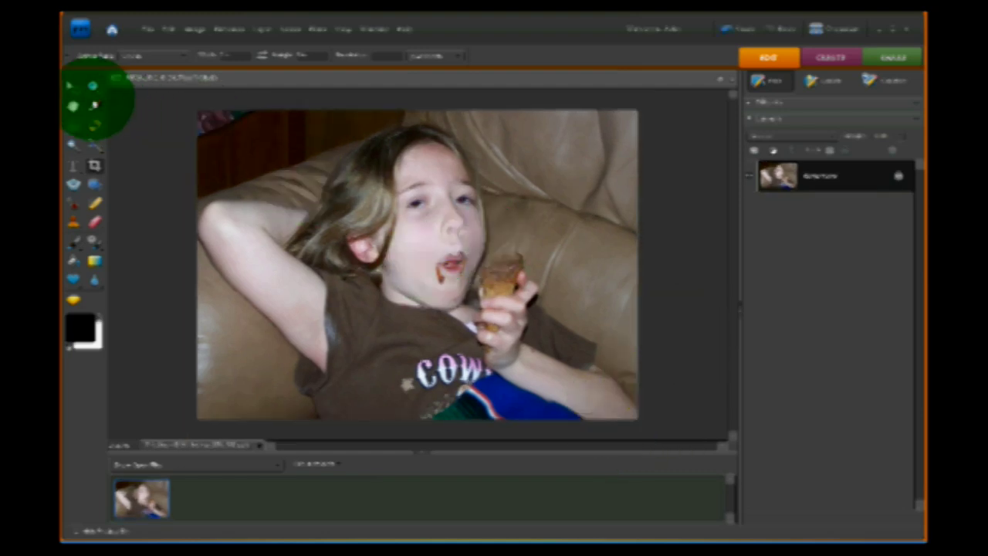
Step: Duplicate the Background layer, renaming the copy from 'Background copy' to 'Neon'
click(74, 86)
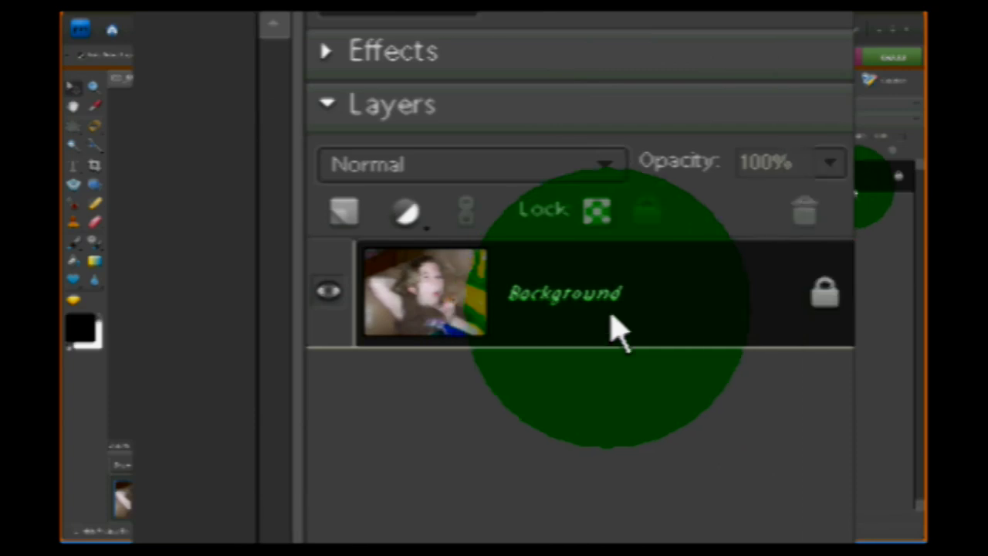
right_click(625, 313)
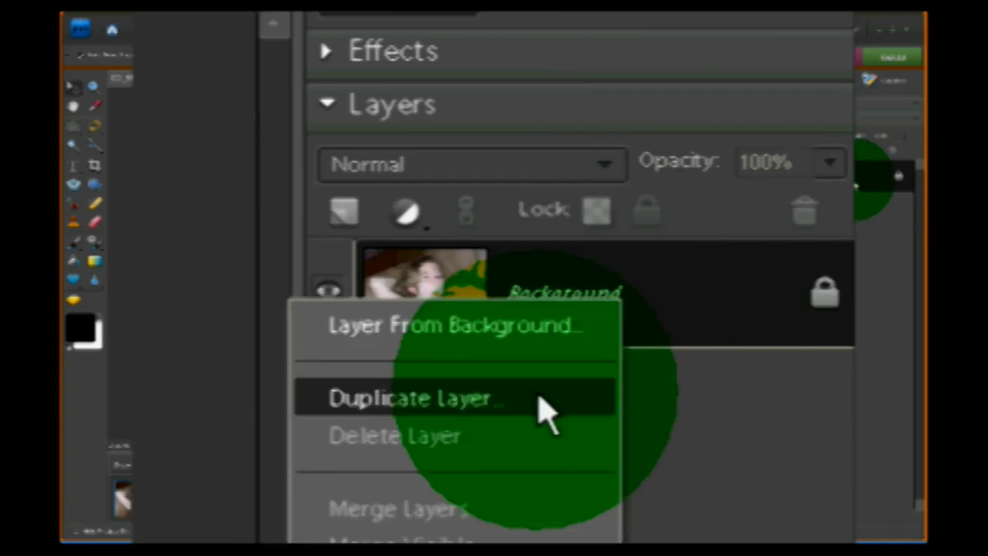
click(545, 409)
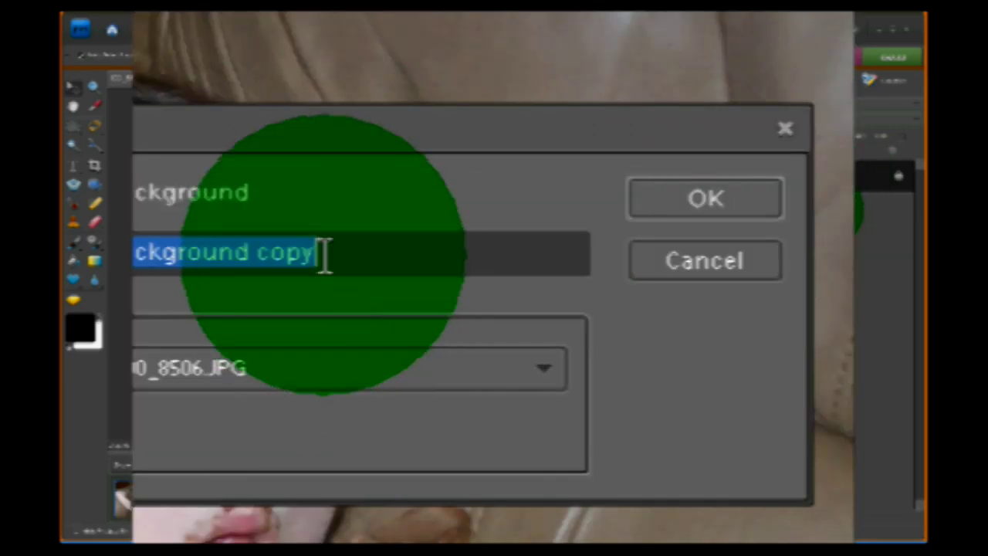
drag(324, 255, 220, 253)
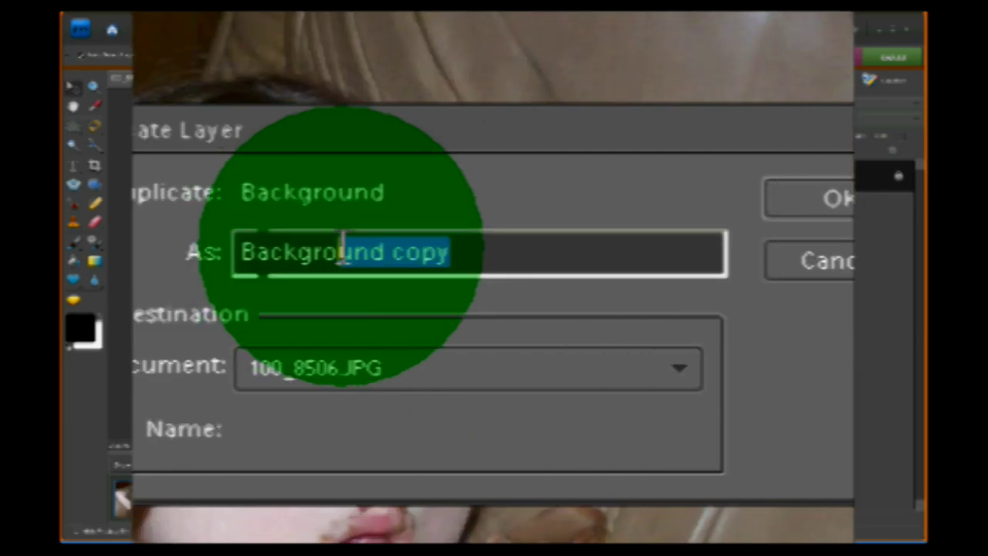
drag(345, 253, 240, 253)
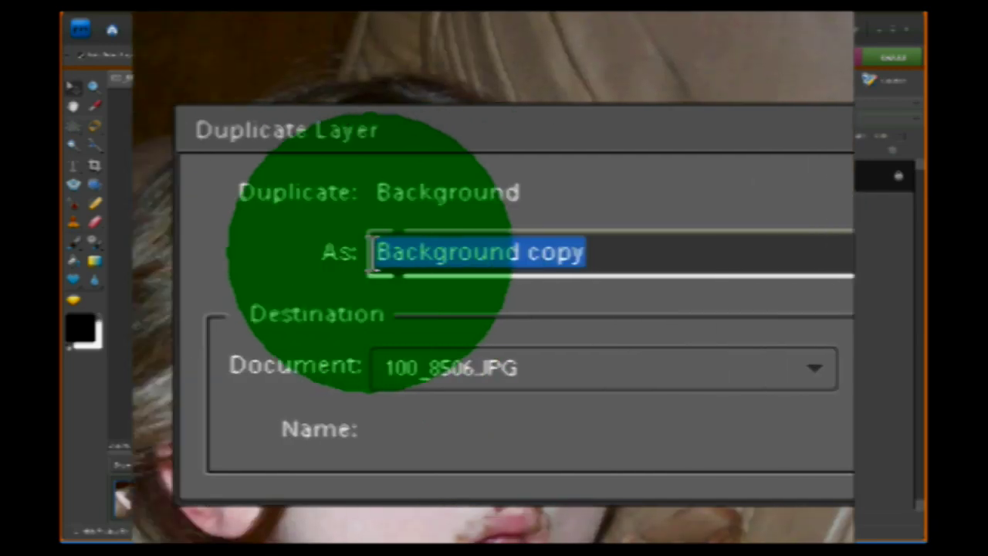
text(N)
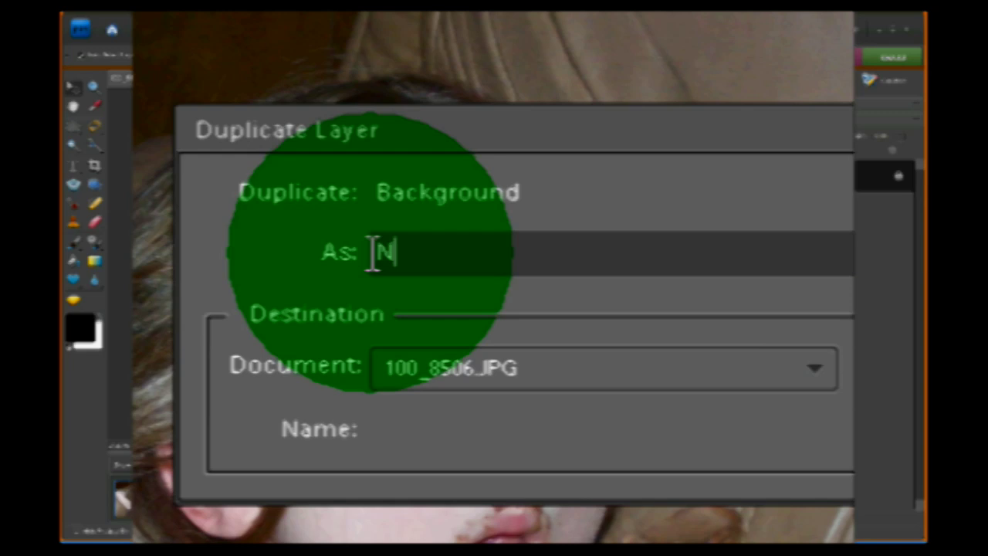
text(eon)
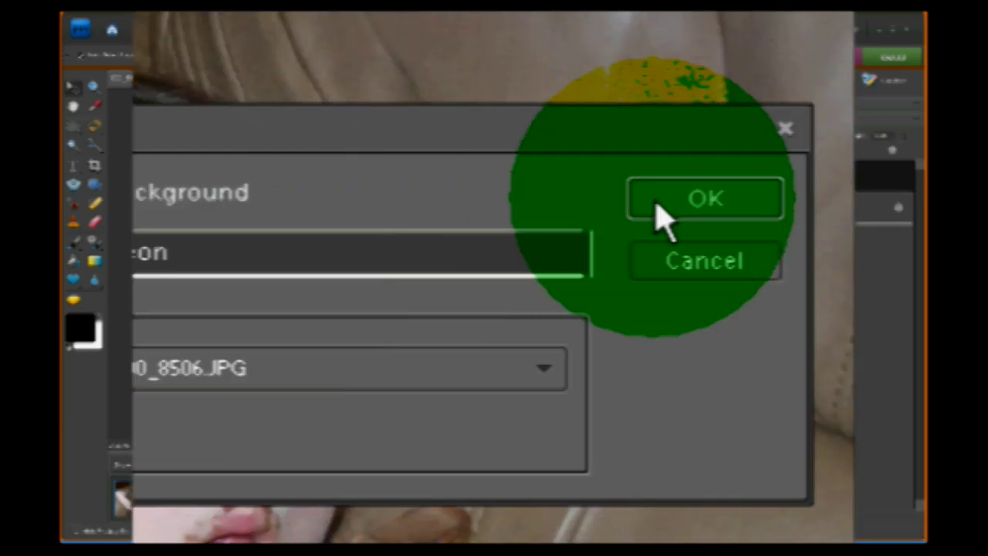
click(657, 206)
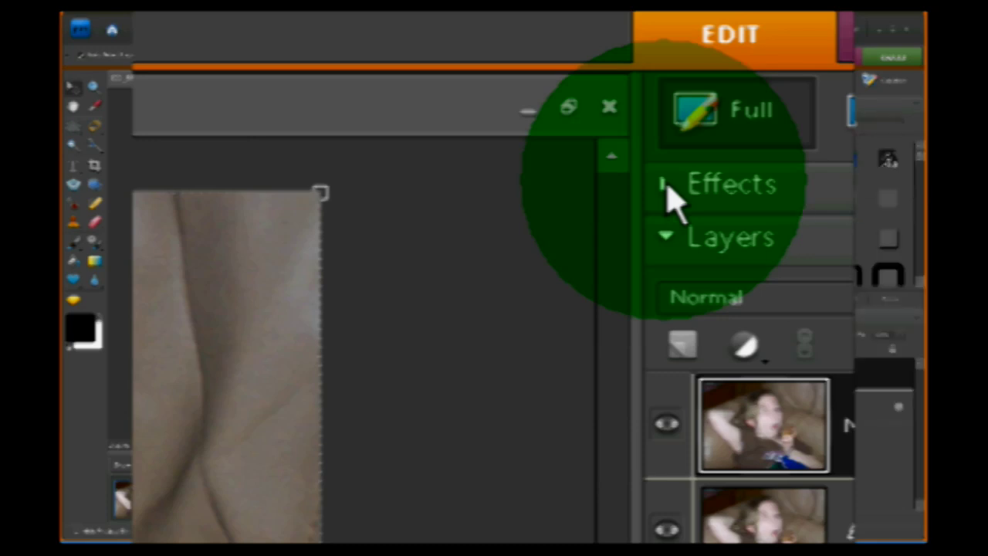
Step: Apply the purple effect from the Wow Neon category of Effects to the Neon layer
click(663, 185)
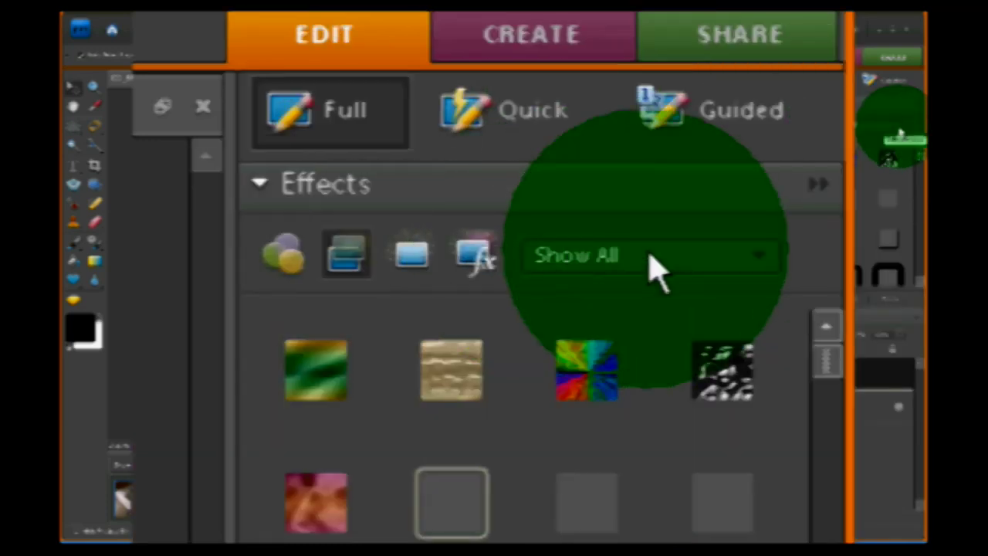
click(761, 266)
scroll(741, 308, up, 3)
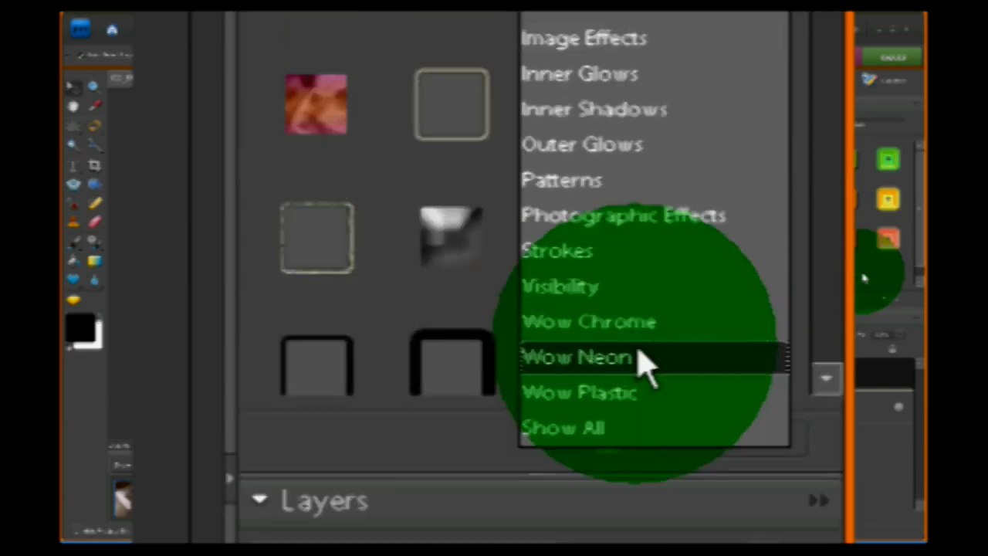
click(640, 361)
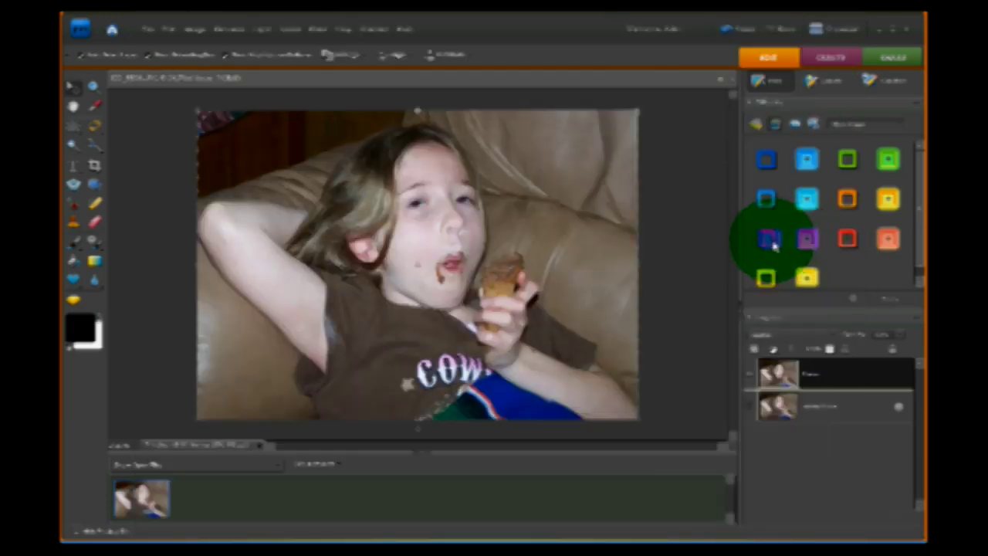
drag(766, 241, 558, 250)
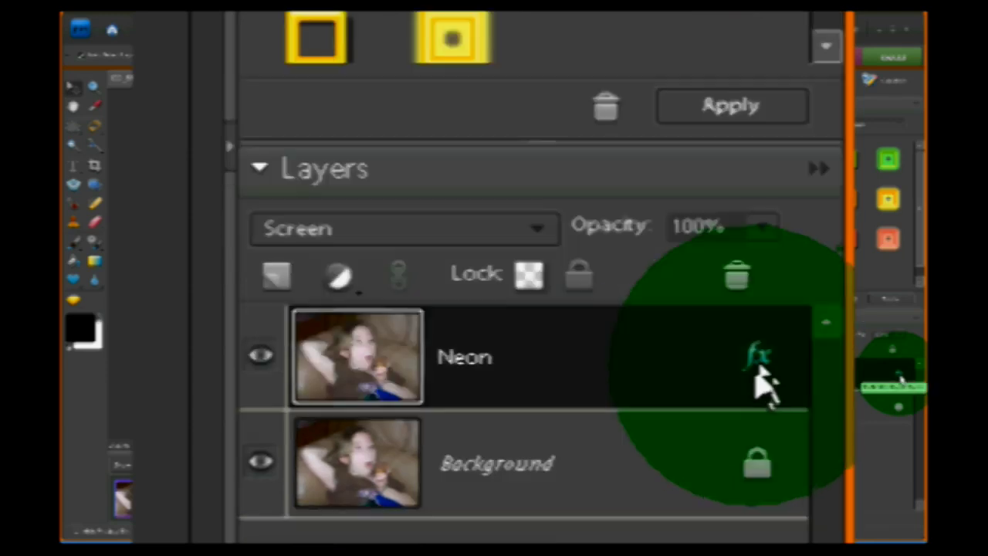
Step: In the Neon layer's Style Settings, raise Inner Glow size to about 125 px and enlarge Stroke Size
double_click(758, 362)
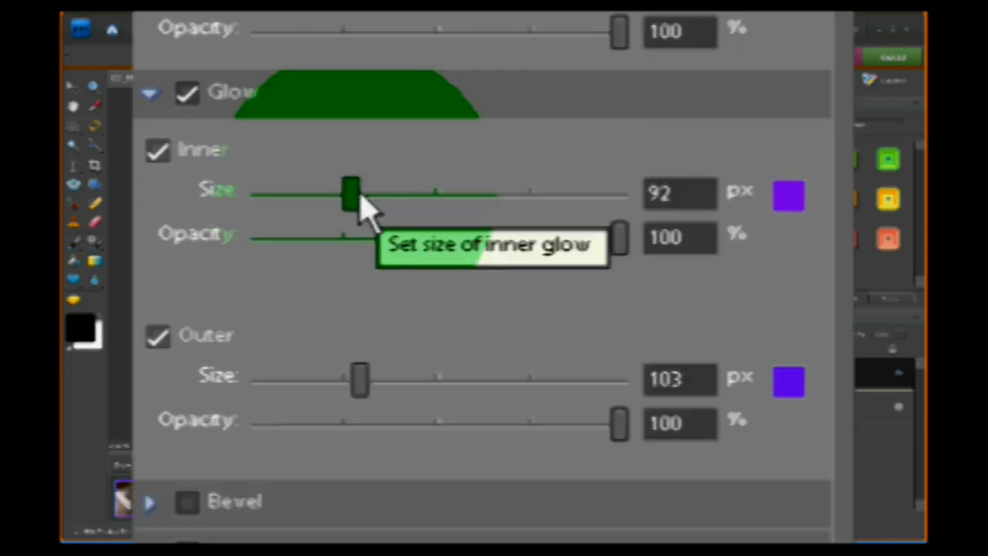
click(354, 196)
drag(352, 195, 426, 195)
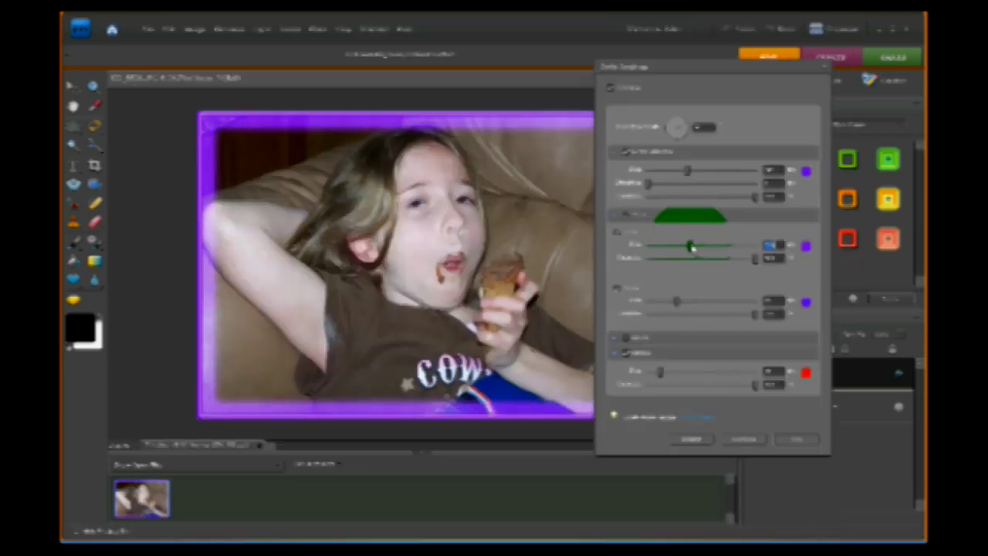
drag(691, 245, 692, 248)
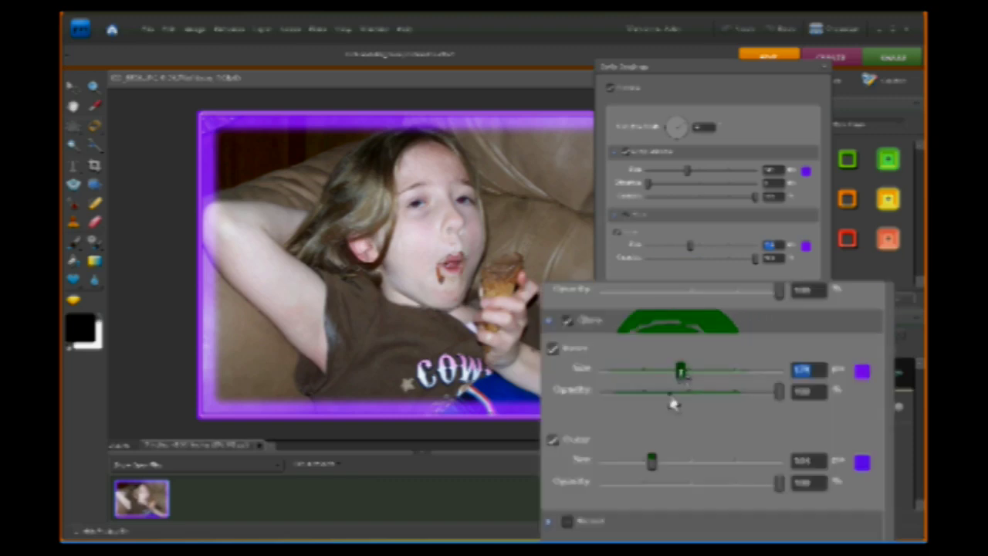
click(652, 460)
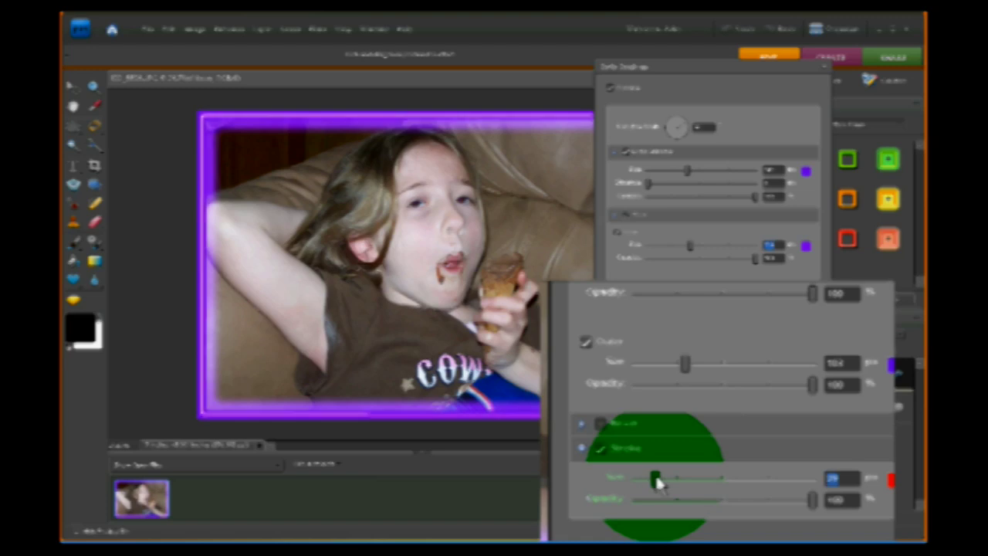
drag(655, 480, 670, 479)
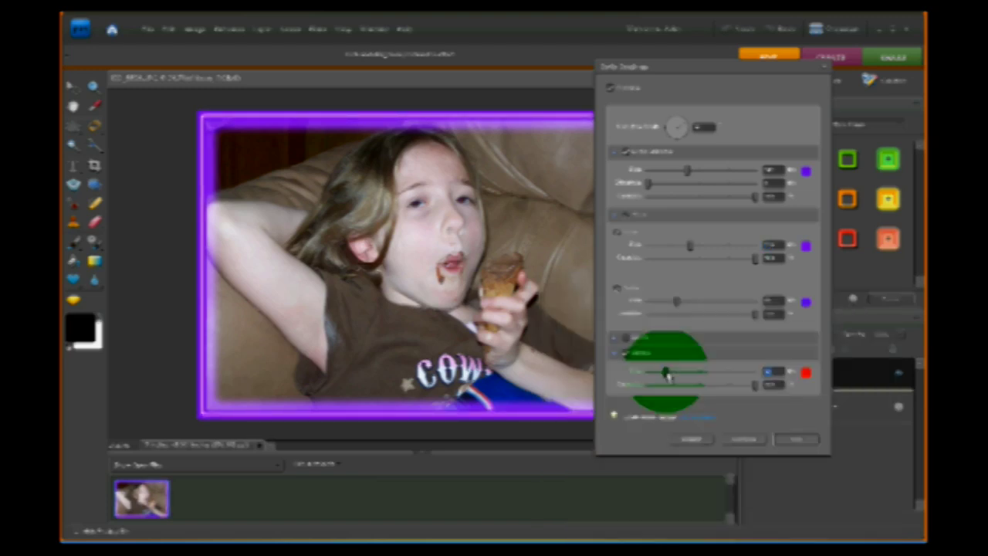
click(785, 440)
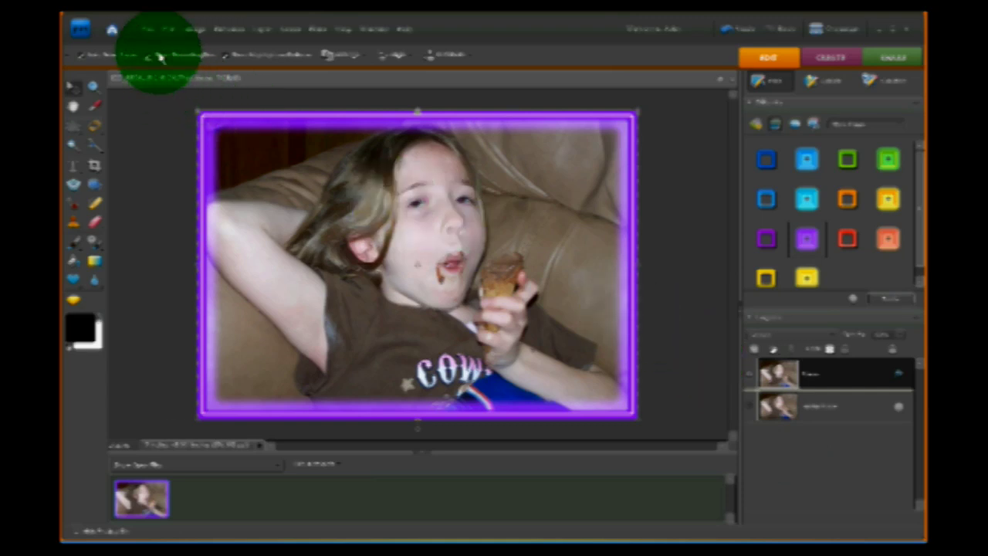
Step: Save a copy of the image as a JPEG named individual1
click(148, 31)
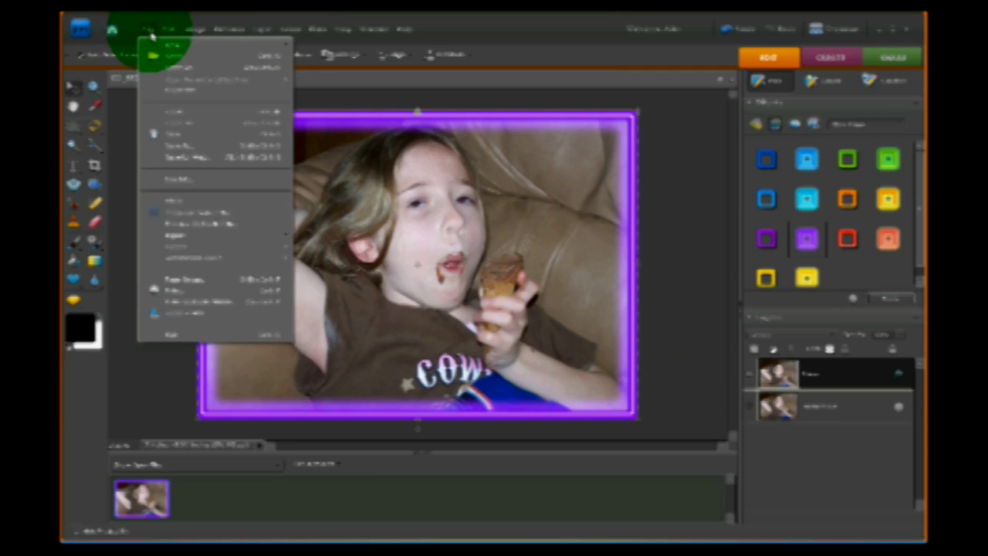
click(175, 149)
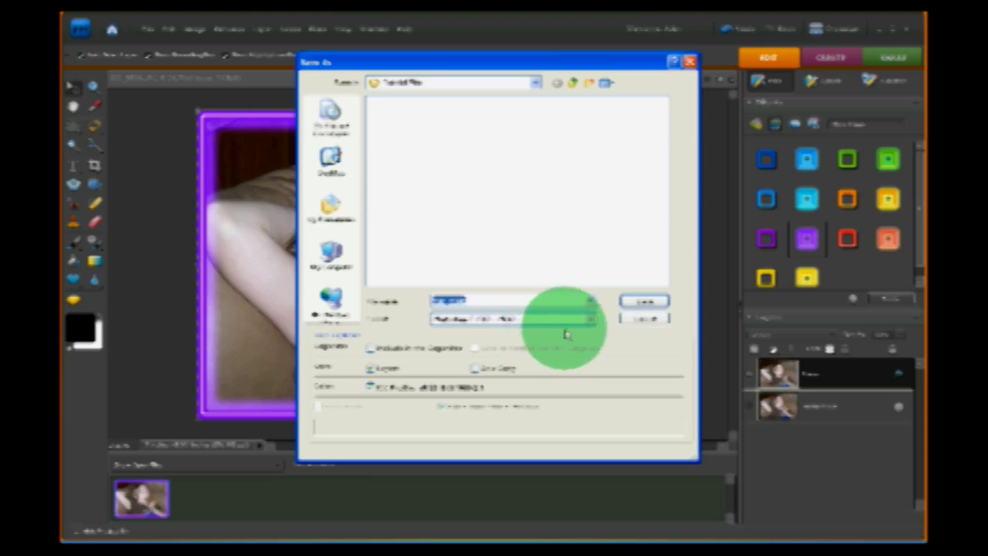
click(591, 324)
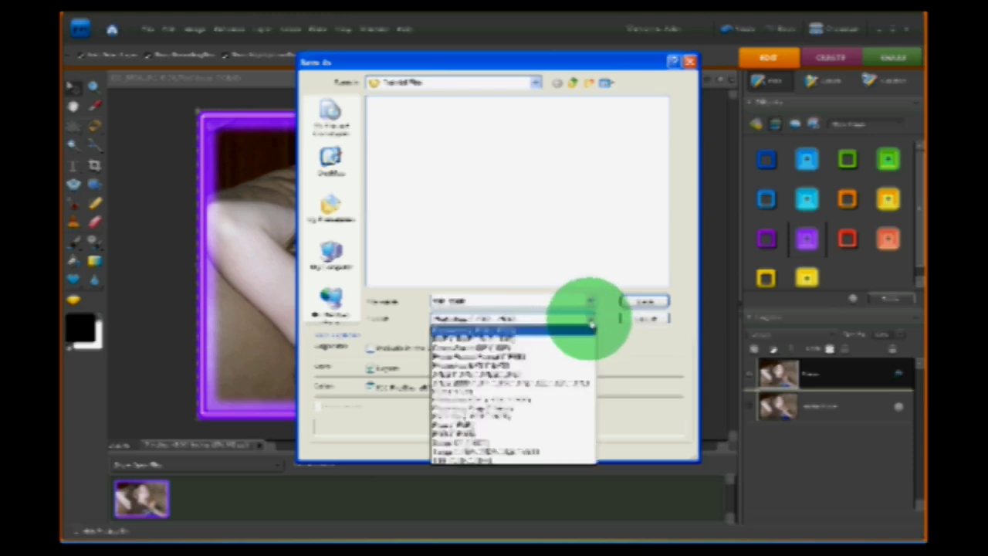
click(516, 376)
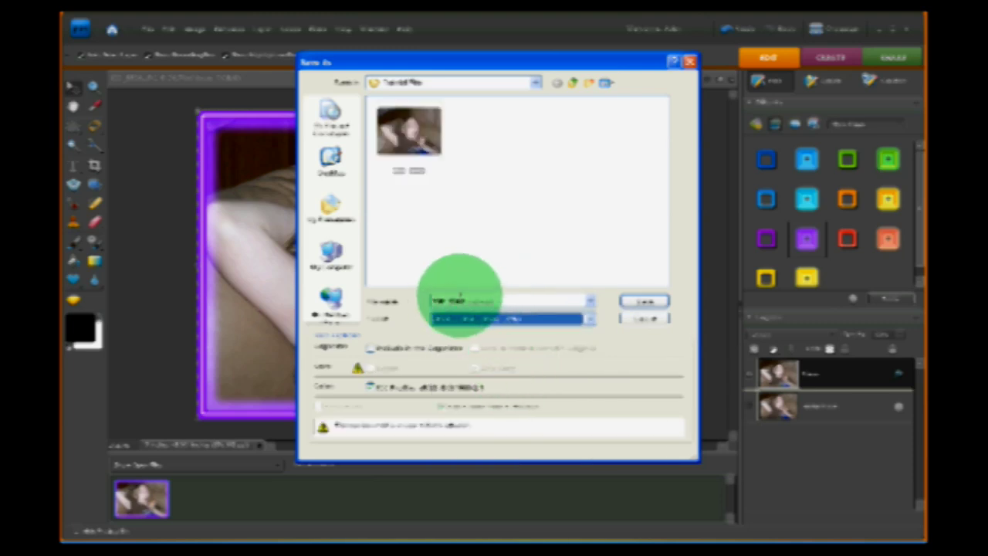
double_click(501, 301)
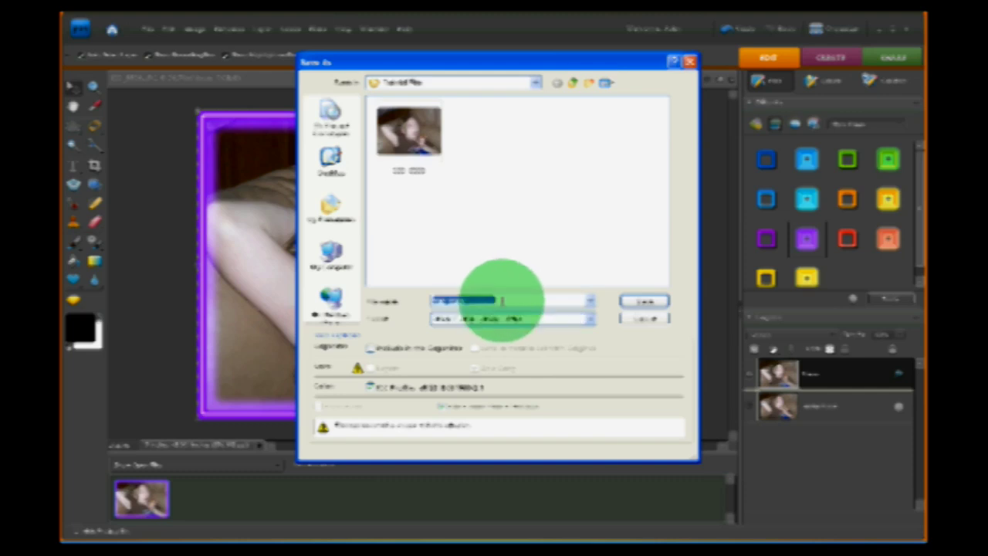
text(ind)
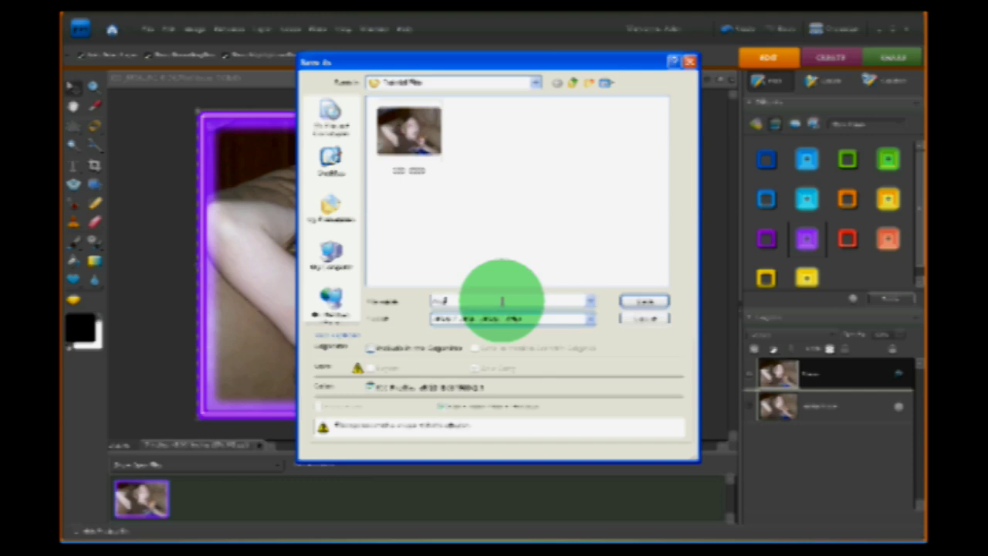
text(ividual1)
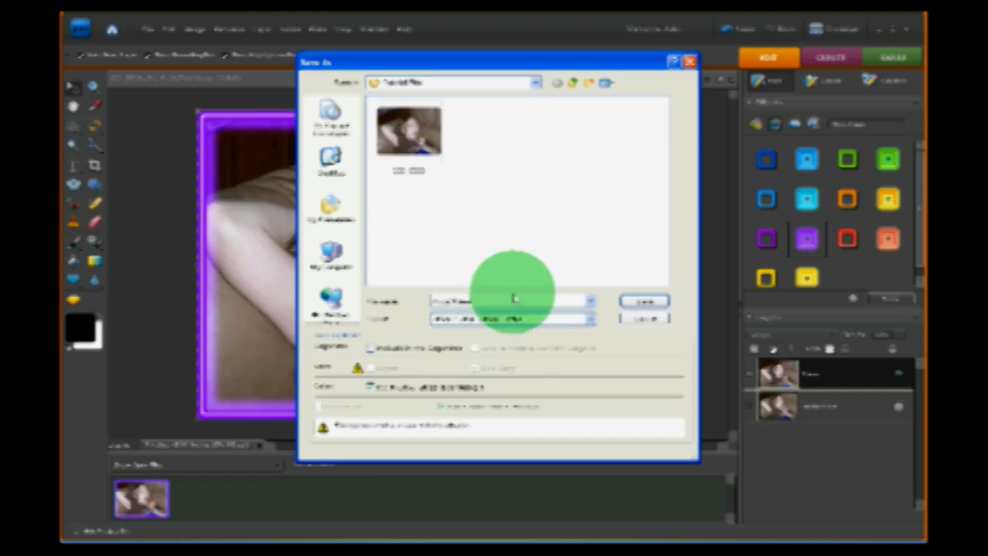
click(640, 302)
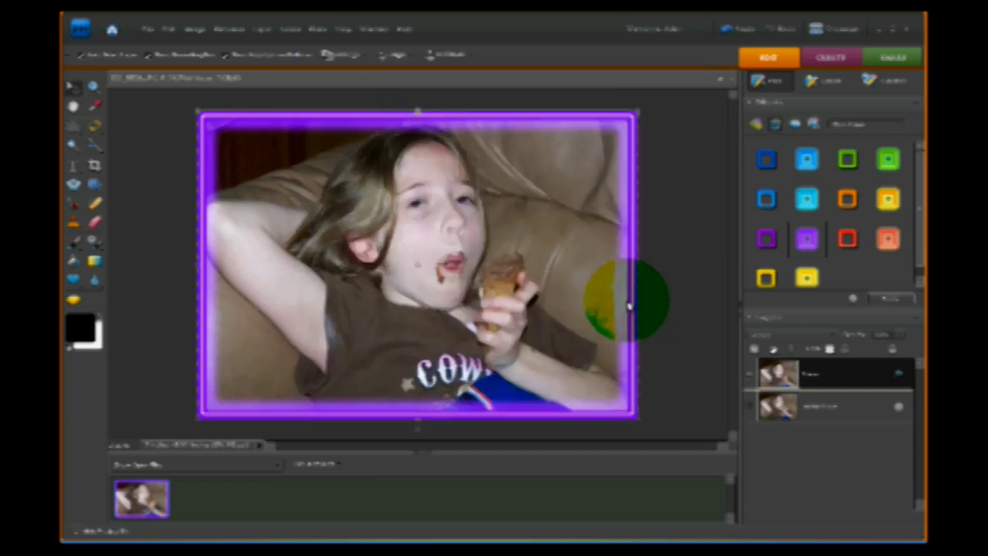